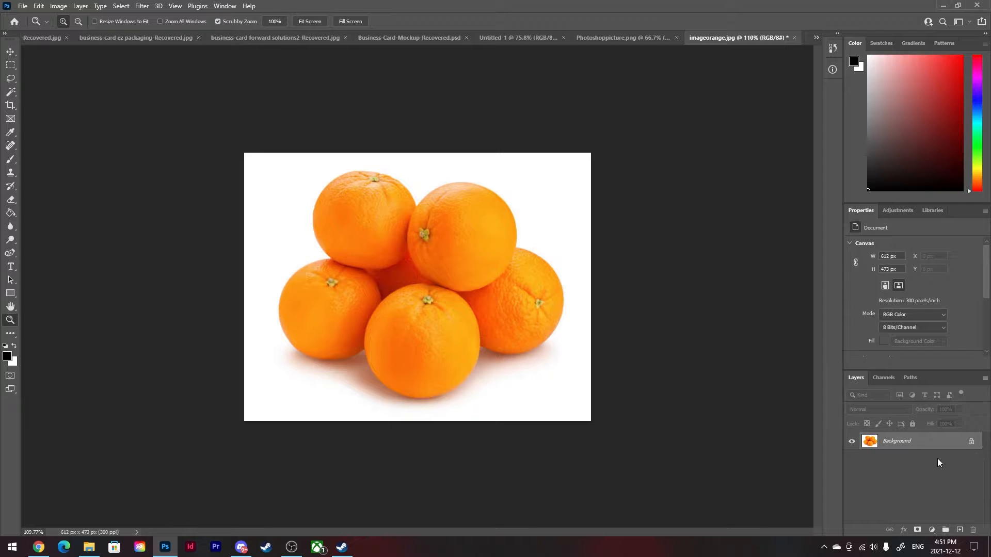
Unlock the Background layer, then delete the white area around the oranges with the Magic Wand and deselect.
{"action": "left_click", "coordinate": [971, 443]}
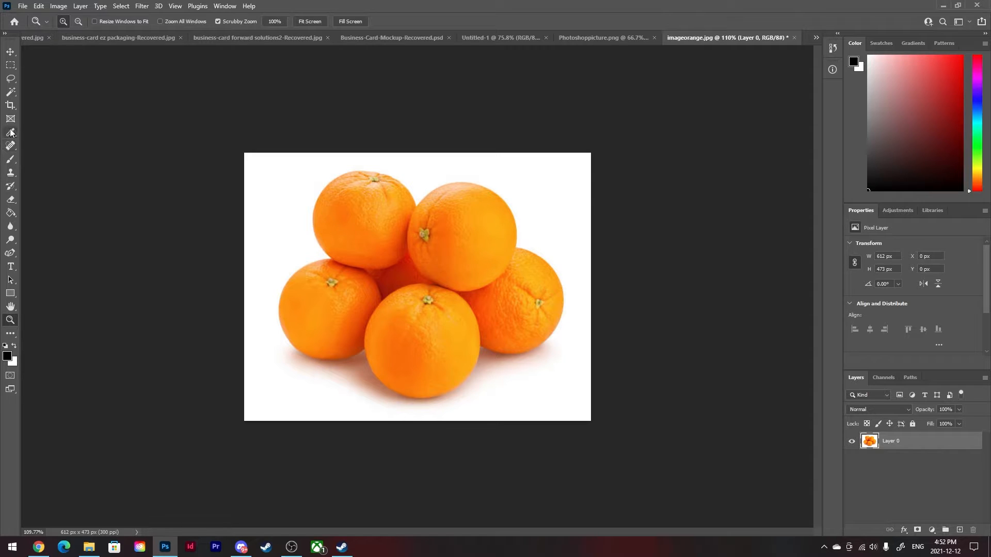
{"action": "left_click", "coordinate": [10, 94]}
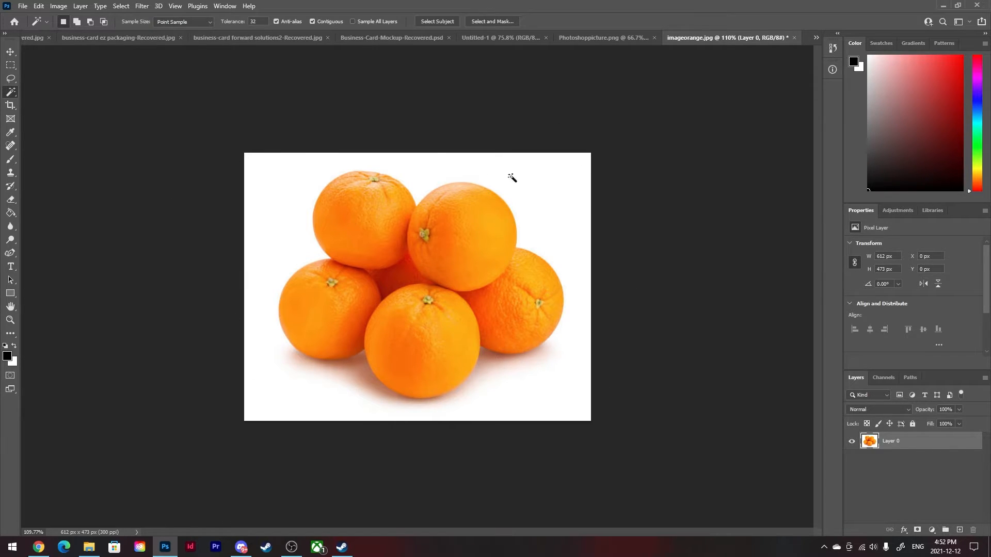
{"action": "left_click", "coordinate": [281, 187]}
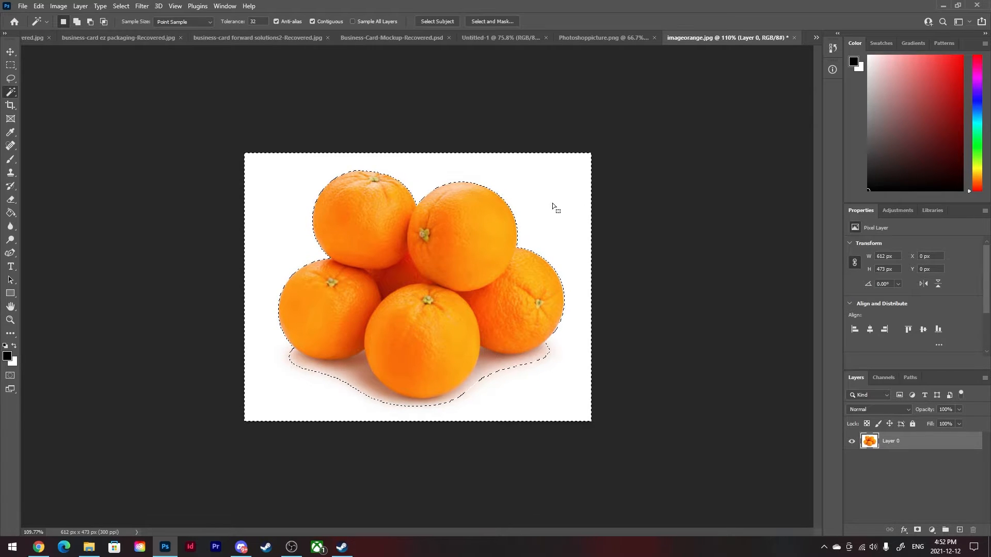
{"action": "key", "text": "Delete"}
{"action": "key", "text": "ctrl+d"}
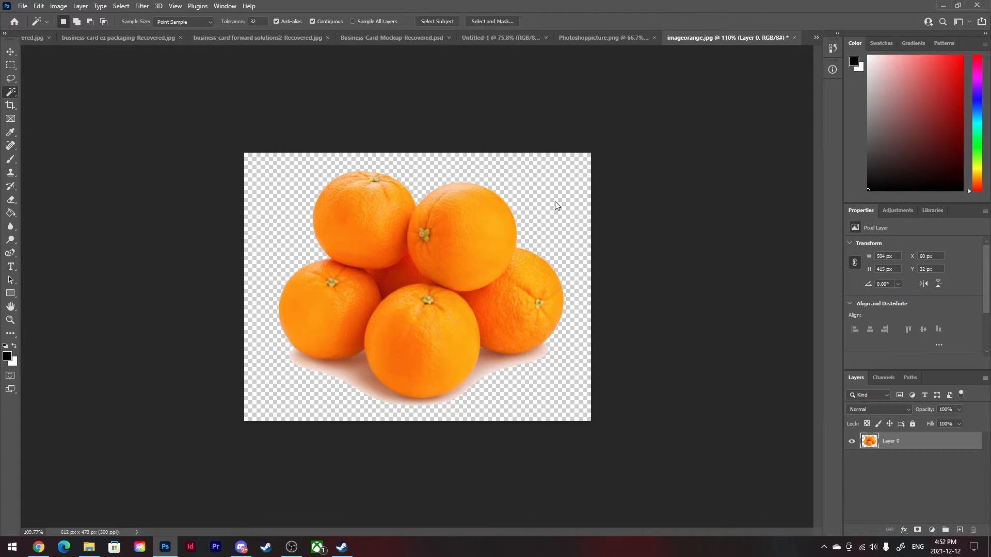
Delete the main areas of the pinkish shadow beneath the oranges using Magic Wand selections, deselecting after each deletion.
{"action": "scroll", "coordinate": [371, 217], "scroll_direction": "up", "scroll_amount": 2}
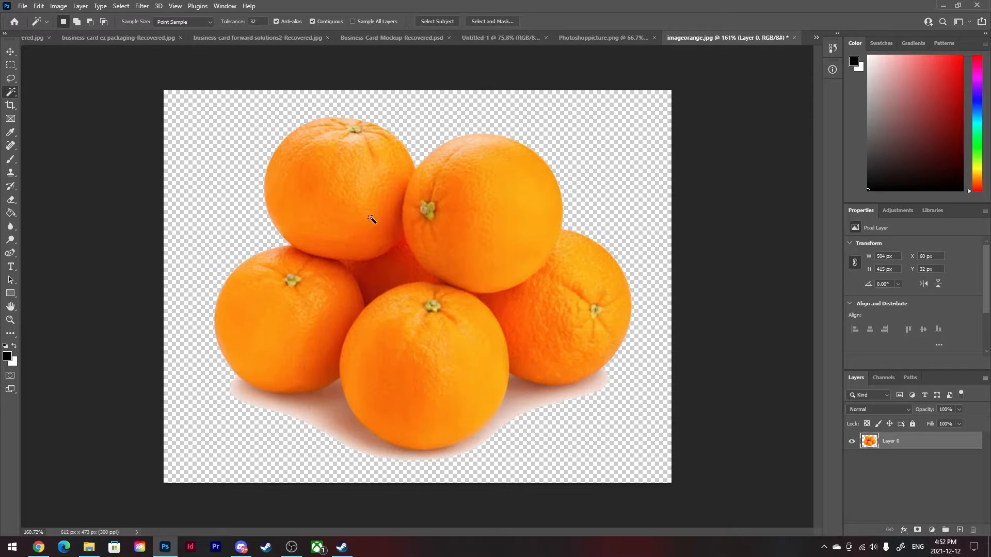
{"action": "scroll", "coordinate": [420, 184], "scroll_direction": "down", "scroll_amount": 1}
{"action": "scroll", "coordinate": [420, 184], "scroll_direction": "up", "scroll_amount": 1}
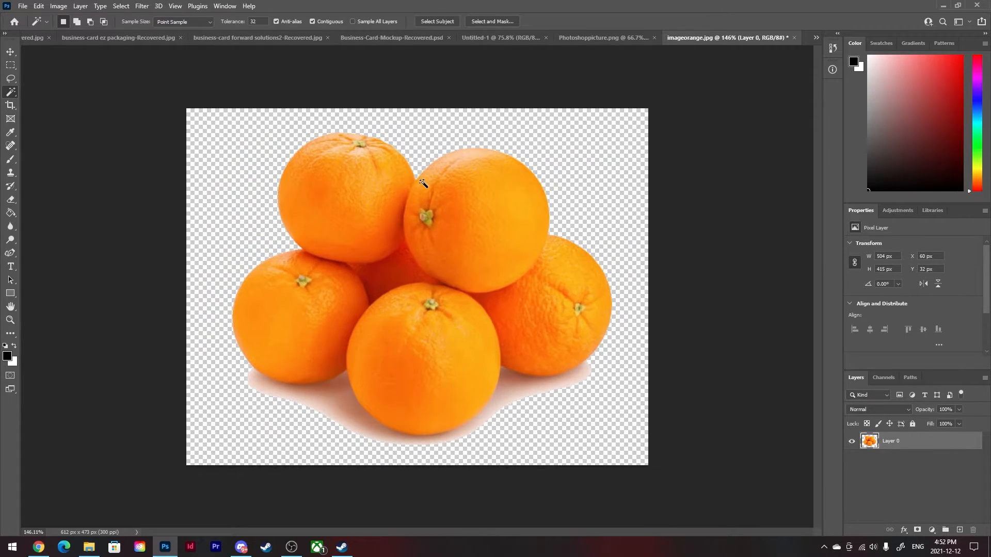
{"action": "scroll", "coordinate": [424, 183], "scroll_direction": "down", "scroll_amount": 1}
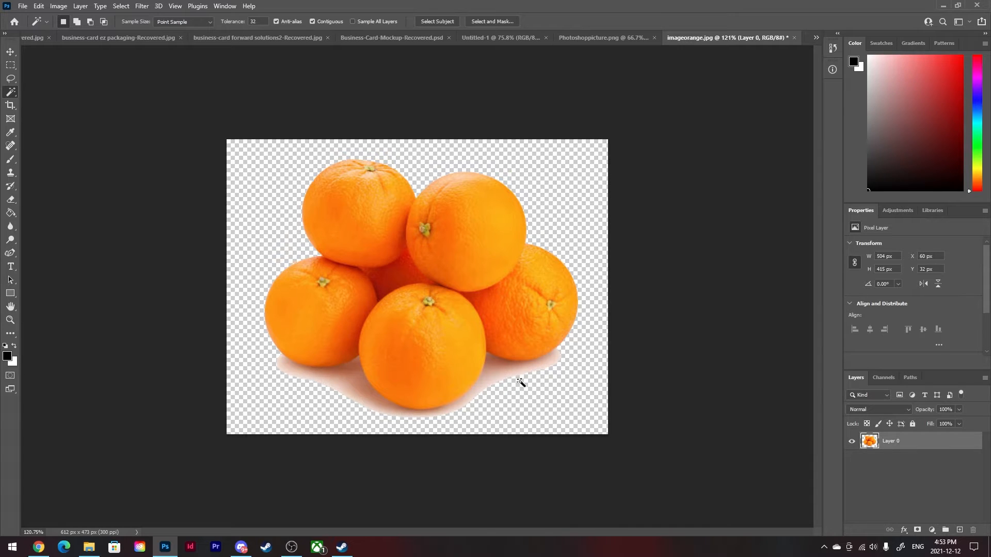
{"action": "scroll", "coordinate": [326, 417], "scroll_direction": "up", "scroll_amount": 2}
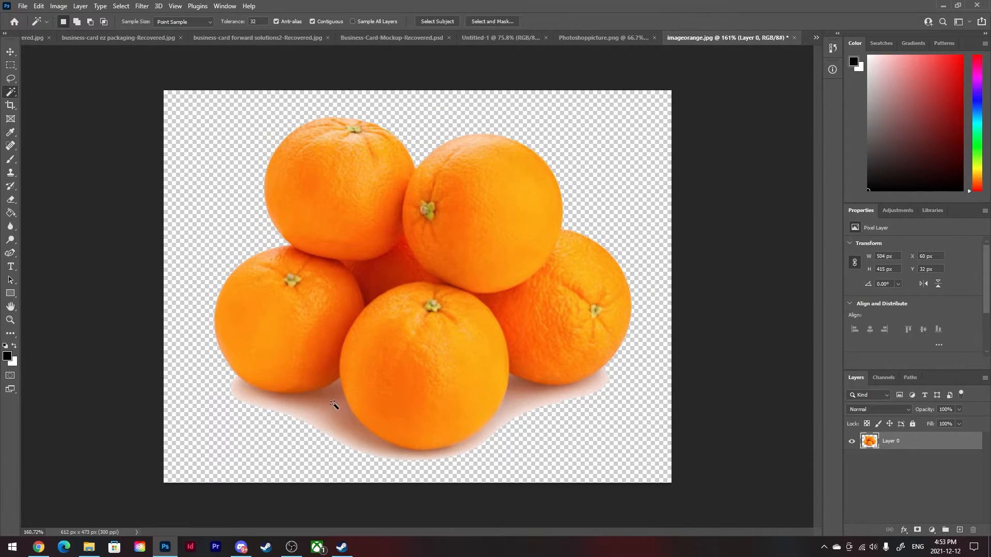
{"action": "left_click", "coordinate": [332, 406]}
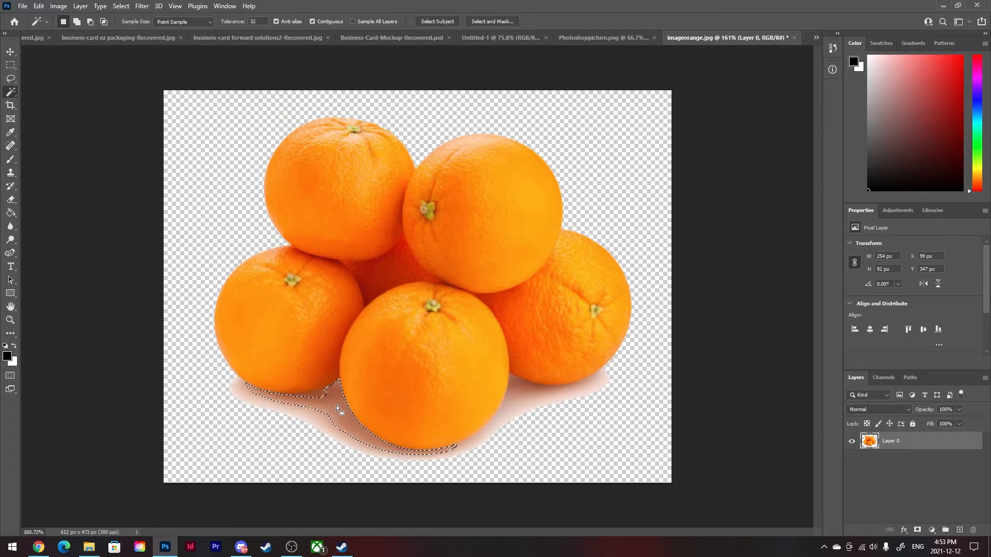
{"action": "key", "text": "Delete"}
{"action": "key", "text": "ctrl+d"}
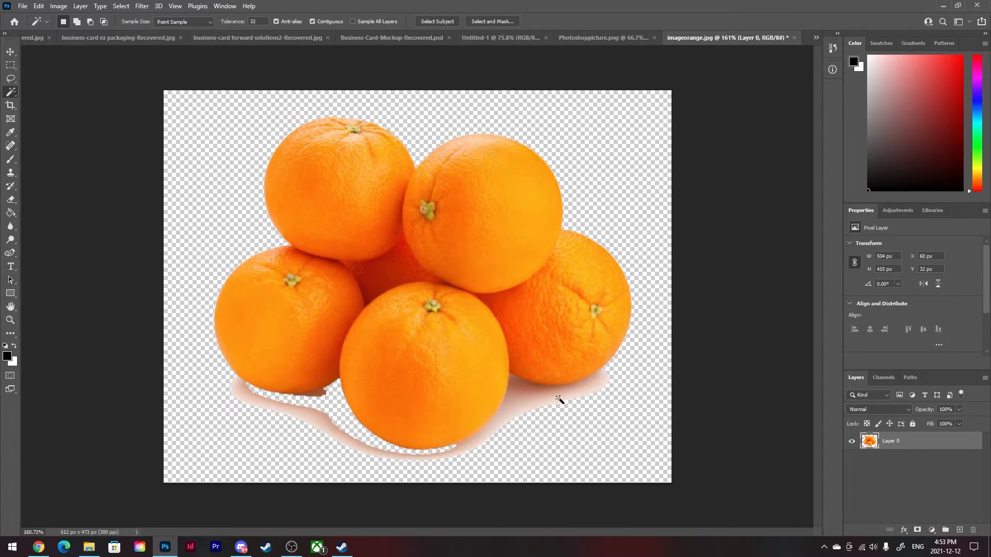
{"action": "left_click", "coordinate": [317, 418]}
{"action": "key", "text": "Delete"}
{"action": "key", "text": "ctrl+d"}
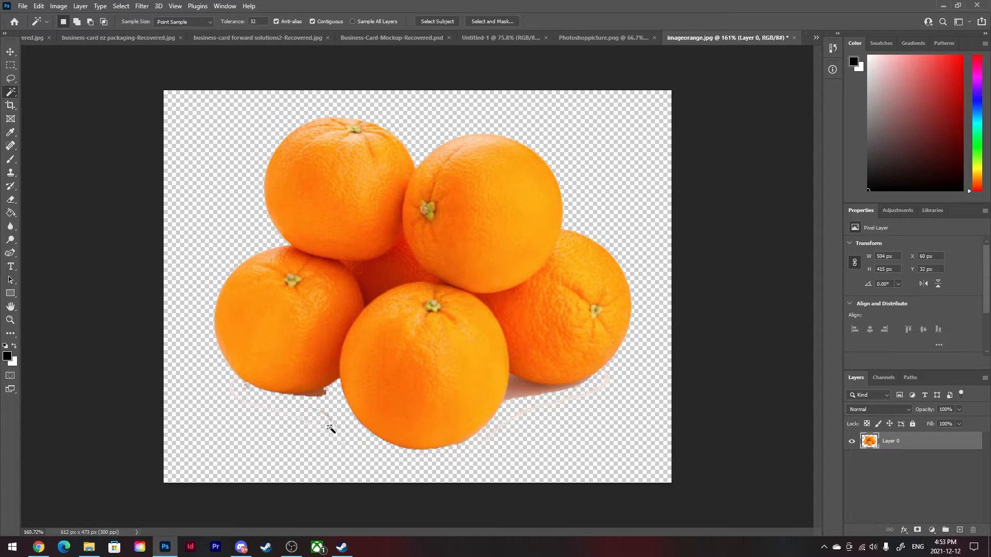
Clear the leftover shadow outlines and the dark remnant below the lower-left orange with Magic Wand selections.
{"action": "left_click", "coordinate": [328, 419]}
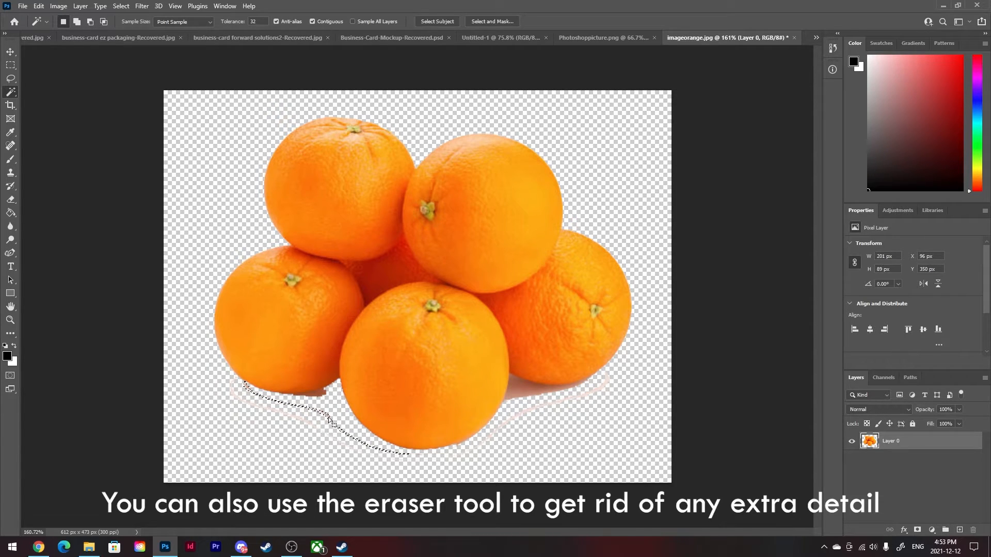
{"action": "key", "text": "Delete"}
{"action": "key", "text": "ctrl+d"}
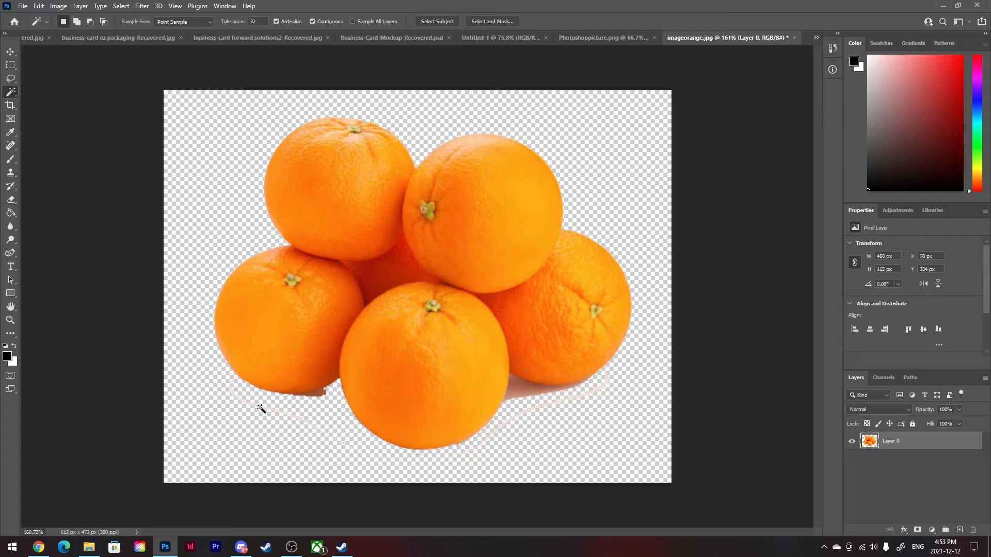
{"action": "left_click", "coordinate": [266, 414]}
{"action": "key", "text": "Delete"}
{"action": "key", "text": "ctrl+d"}
{"action": "left_click", "coordinate": [321, 394]}
{"action": "key", "text": "Delete"}
{"action": "key", "text": "ctrl+d"}
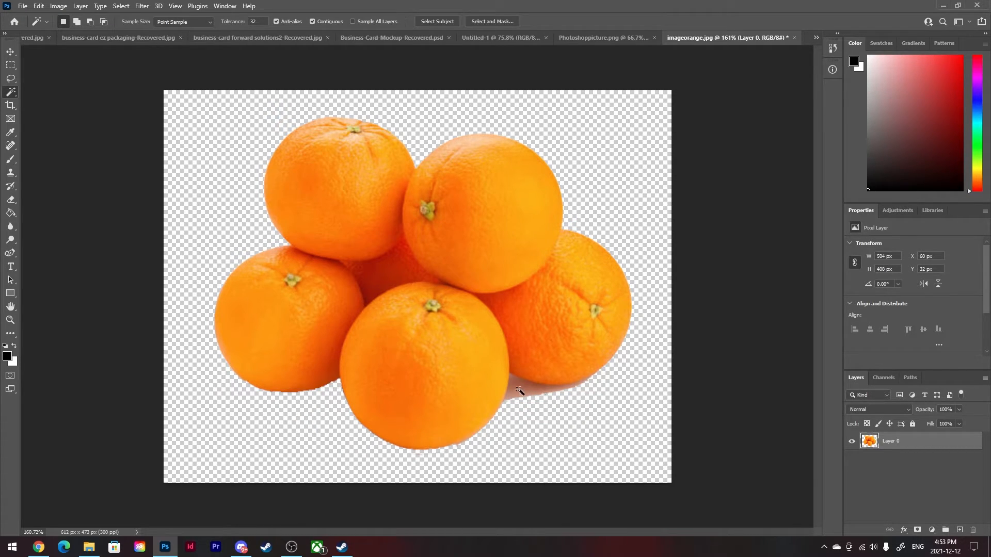
Delete the remaining shadow and its thin edge under the lower-right orange with the Magic Wand, then deselect.
{"action": "left_click", "coordinate": [539, 392]}
{"action": "key", "text": "Delete"}
{"action": "key", "text": "ctrl+d"}
{"action": "left_click", "coordinate": [514, 398]}
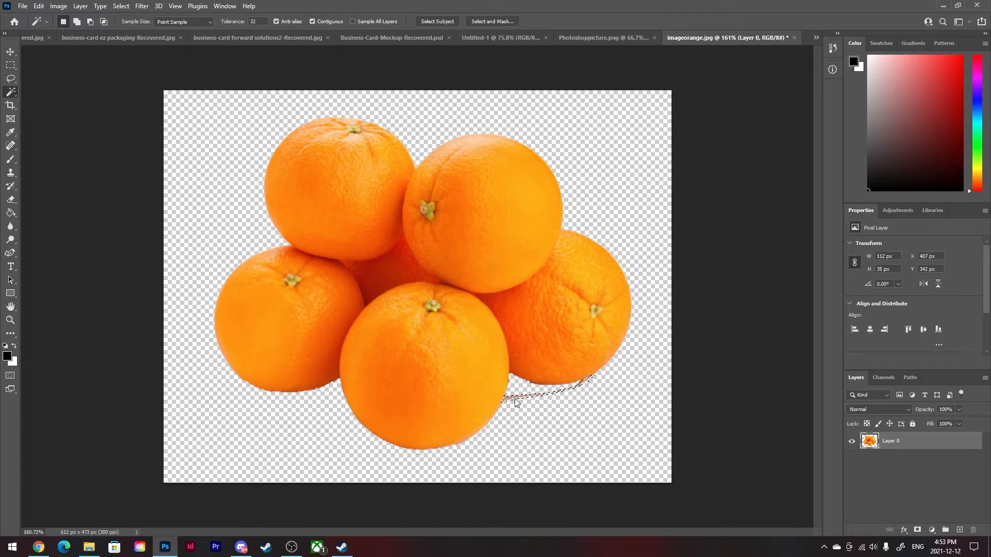
{"action": "key", "text": "Delete"}
{"action": "key", "text": "ctrl+d"}
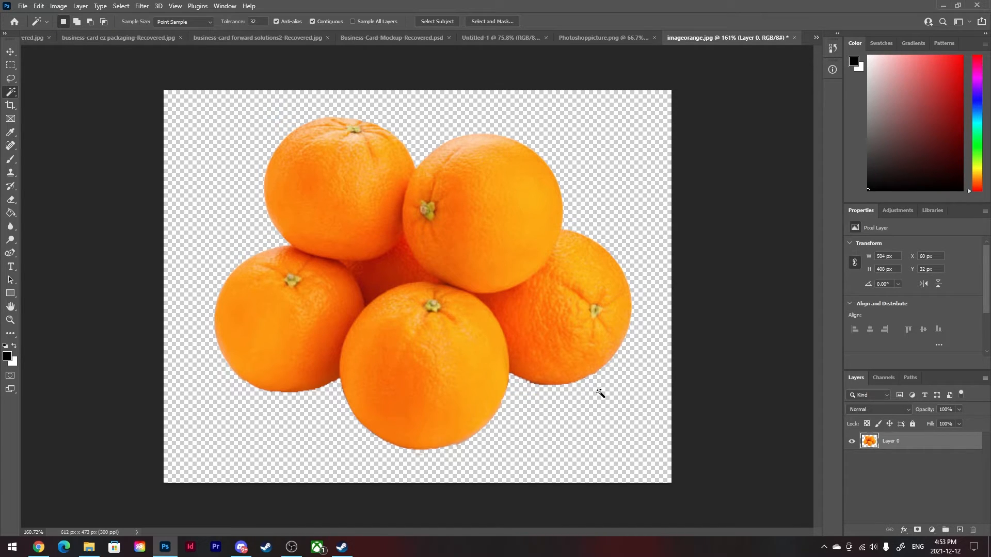
Move the cut-out oranges slightly down on the canvas to about X 61 px, Y 43 px.
{"action": "scroll", "coordinate": [575, 397], "scroll_direction": "up", "scroll_amount": 4}
{"action": "scroll", "coordinate": [593, 380], "scroll_direction": "down", "scroll_amount": 2}
{"action": "scroll", "coordinate": [625, 321], "scroll_direction": "down", "scroll_amount": 3}
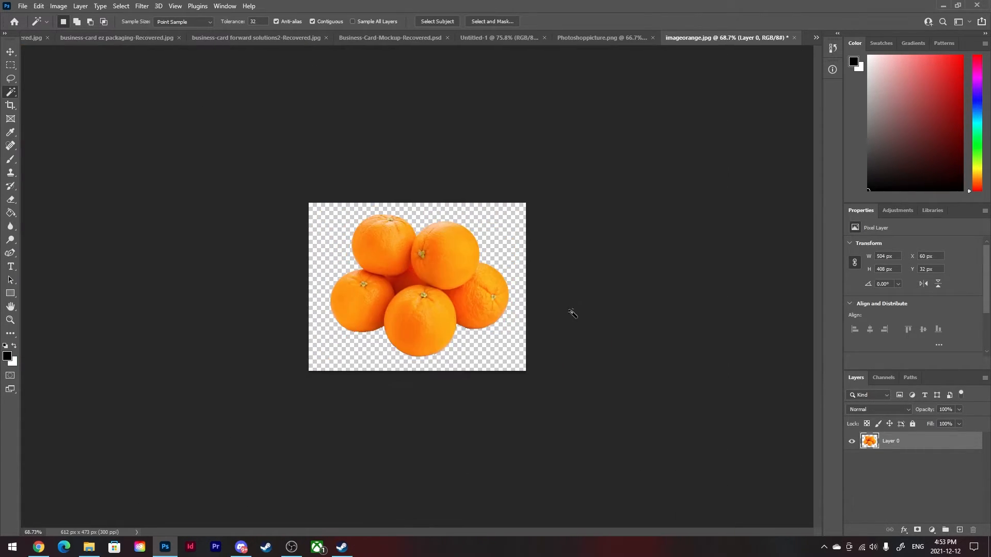
{"action": "scroll", "coordinate": [571, 310], "scroll_direction": "up", "scroll_amount": 8}
{"action": "scroll", "coordinate": [630, 398], "scroll_direction": "down", "scroll_amount": 7}
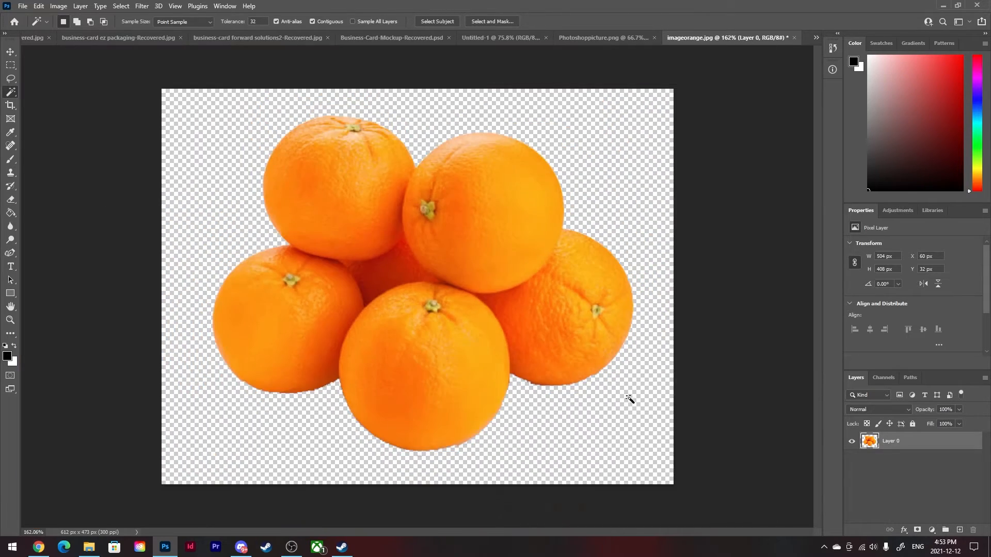
{"action": "scroll", "coordinate": [362, 115], "scroll_direction": "up", "scroll_amount": 1}
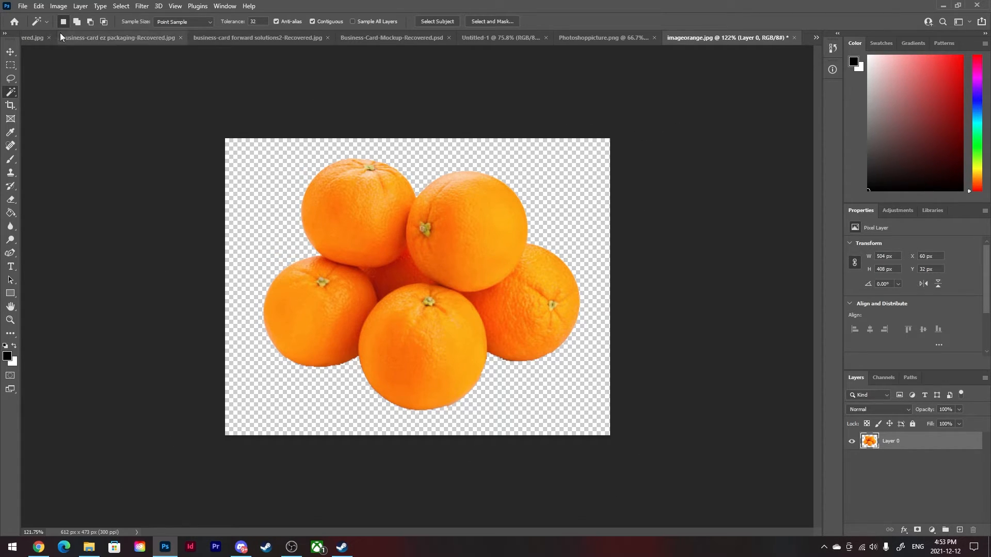
{"action": "left_click", "coordinate": [11, 53]}
{"action": "mouse_move", "coordinate": [485, 227]}
{"action": "left_mouse_down"}
{"action": "mouse_move", "coordinate": [466, 254]}
{"action": "mouse_move", "coordinate": [510, 260]}
{"action": "mouse_move", "coordinate": [471, 255]}
{"action": "mouse_move", "coordinate": [474, 243]}
{"action": "left_mouse_up"}
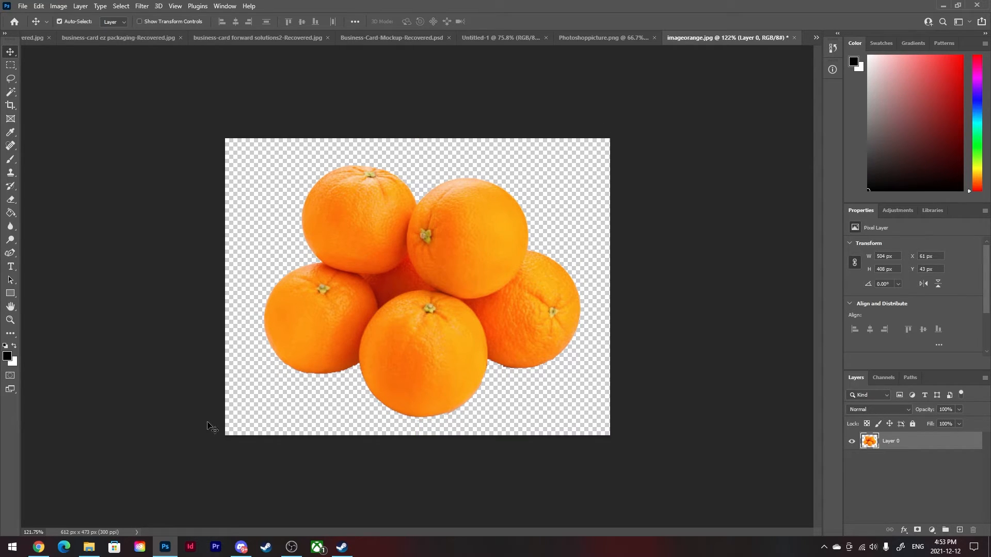
Export the image in PNG format as imageorange into the Youtube stuff folder.
{"action": "left_click", "coordinate": [22, 6]}
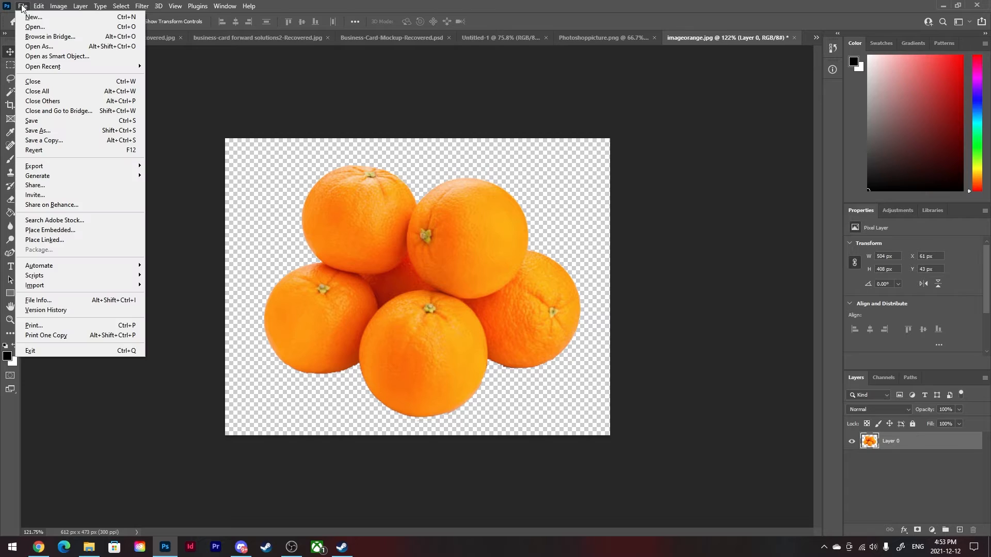
{"action": "mouse_move", "coordinate": [83, 168]}
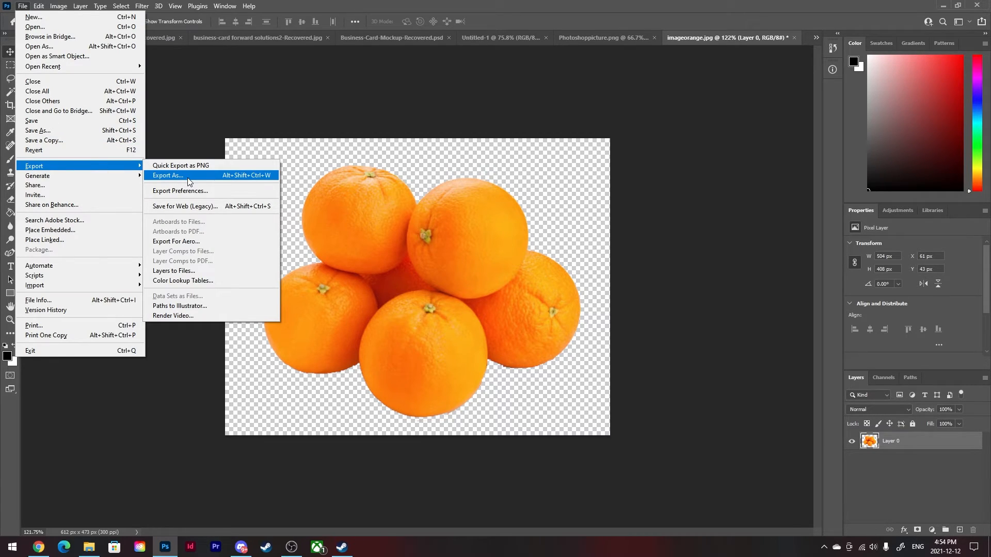
{"action": "left_click", "coordinate": [188, 176]}
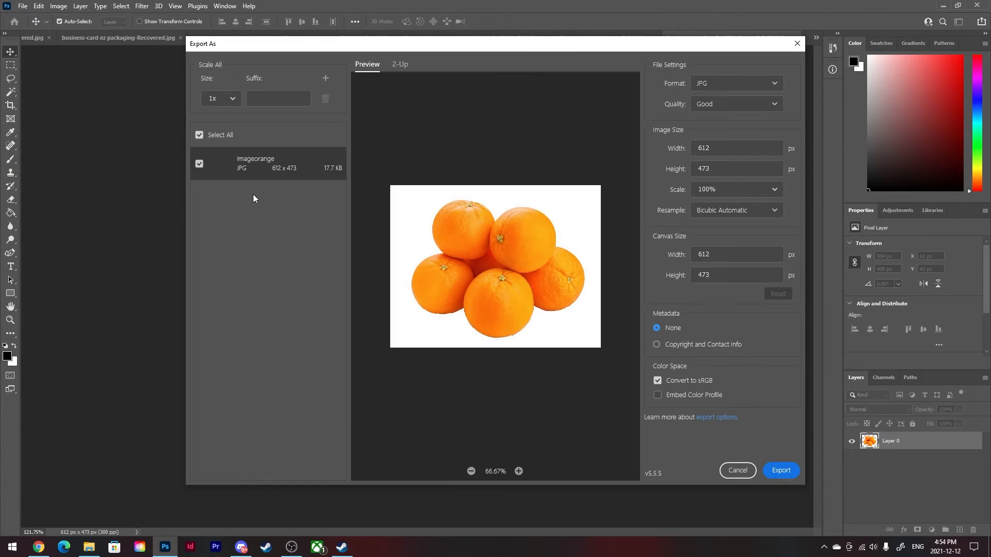
{"action": "left_click", "coordinate": [776, 86]}
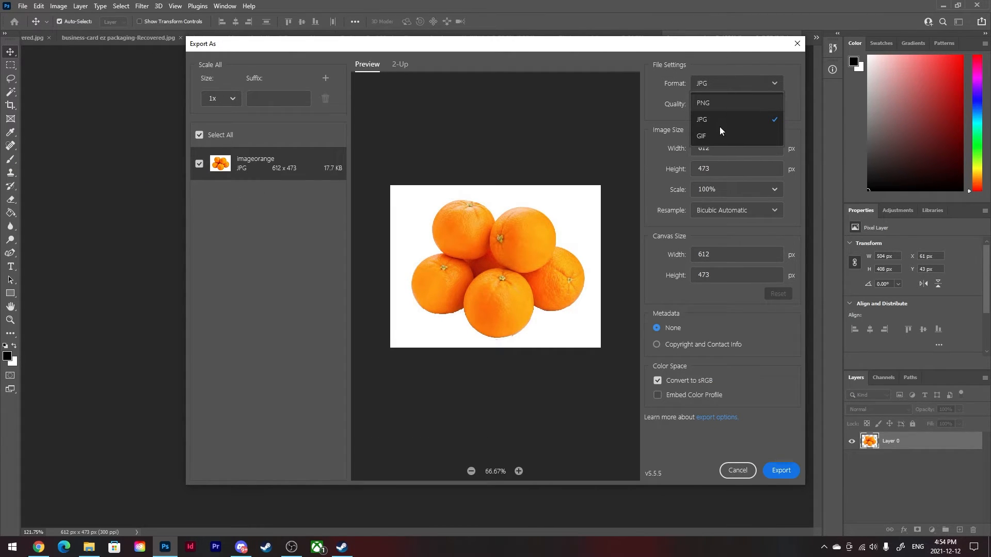
{"action": "left_click", "coordinate": [724, 107]}
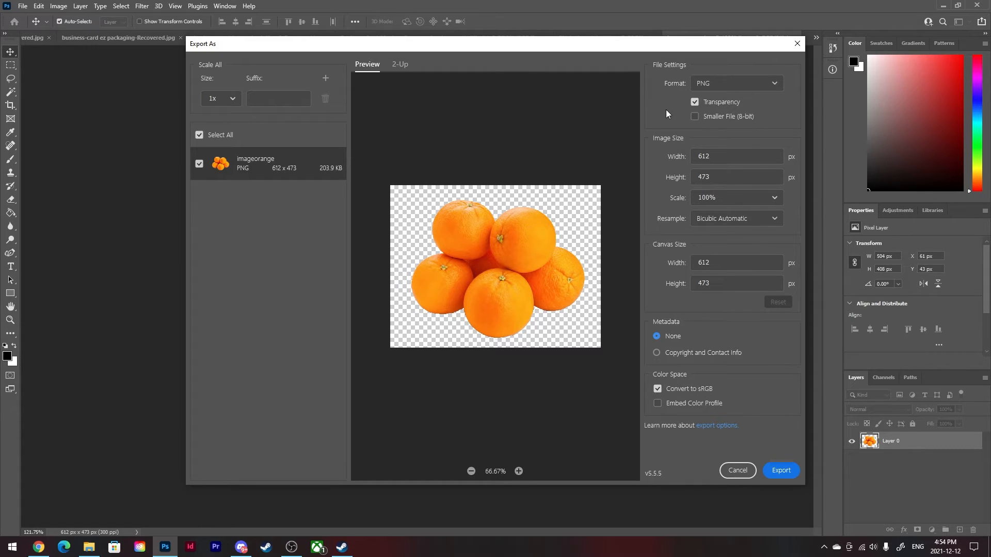
{"action": "left_click", "coordinate": [790, 472]}
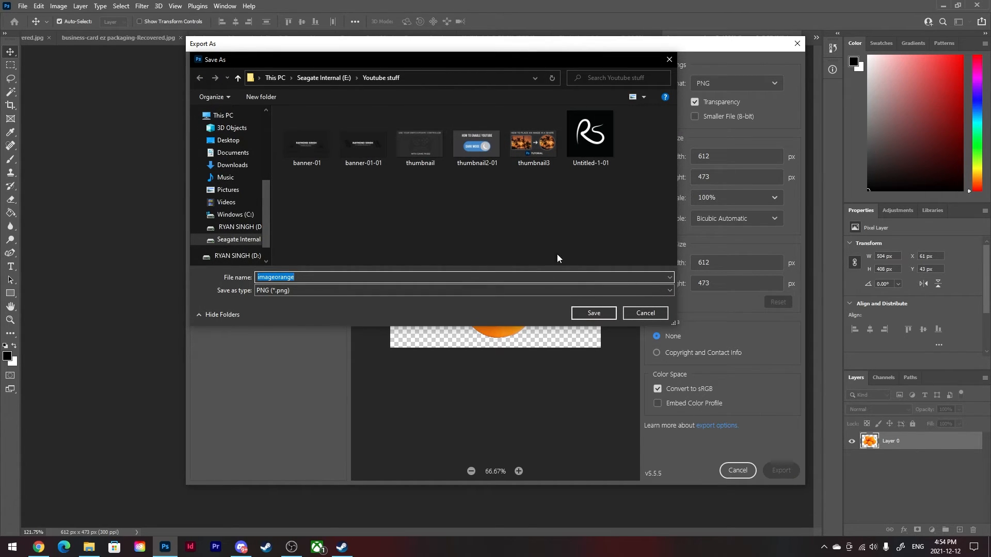
{"action": "left_click", "coordinate": [597, 314]}
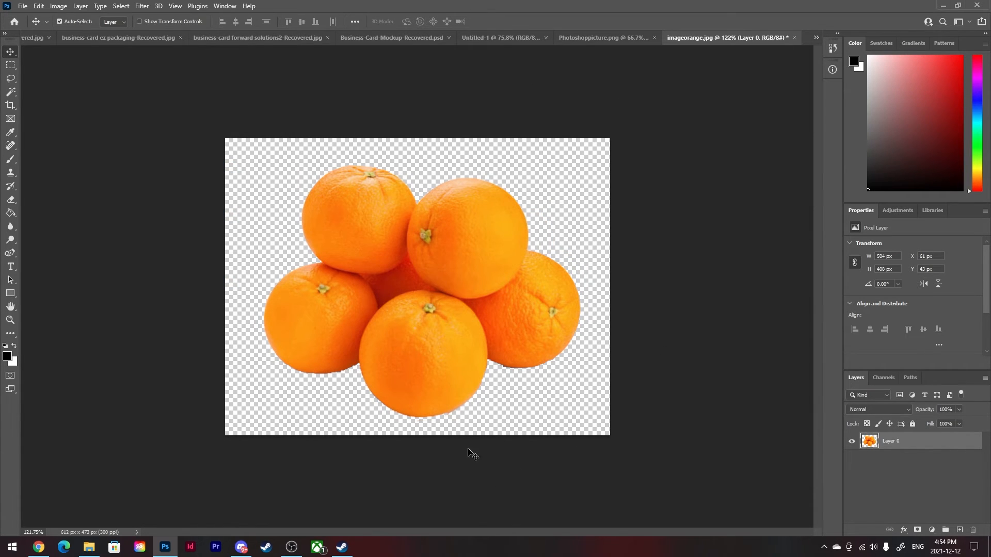
Switch to File Explorer, open imageorange from the Youtube stuff folder to check its background, and return to Photoshop.
{"action": "left_click", "coordinate": [86, 551]}
{"action": "right_click", "coordinate": [88, 548]}
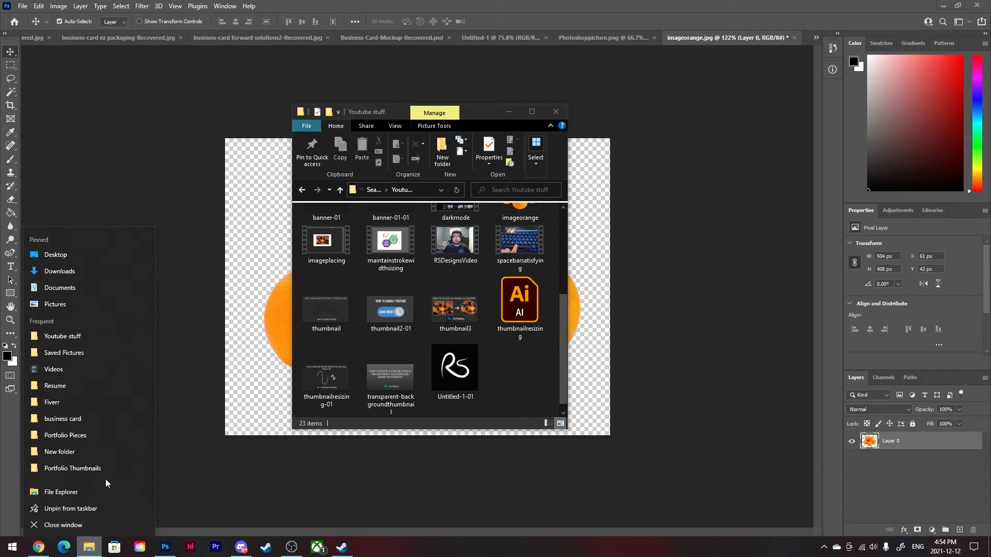
{"action": "left_click", "coordinate": [81, 336]}
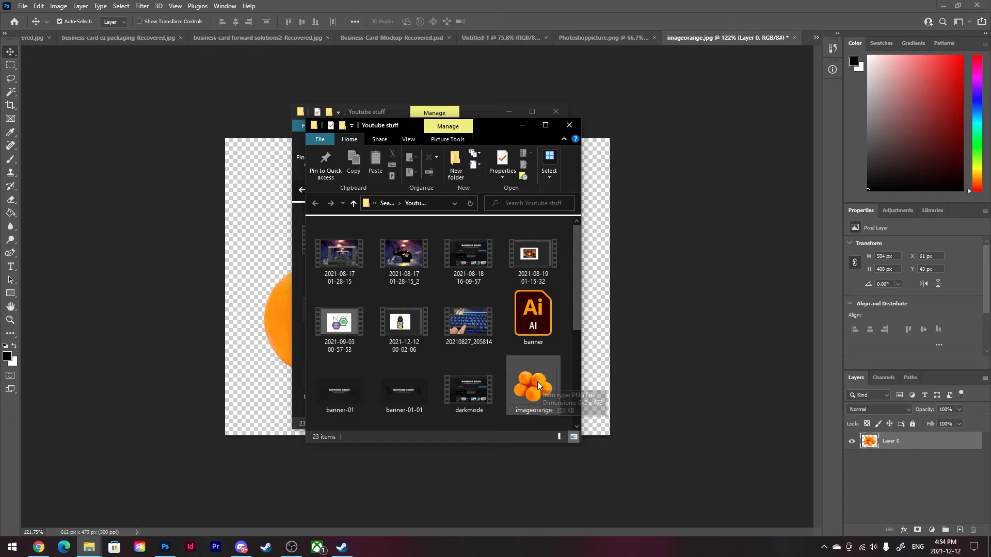
{"action": "double_click", "coordinate": [534, 383]}
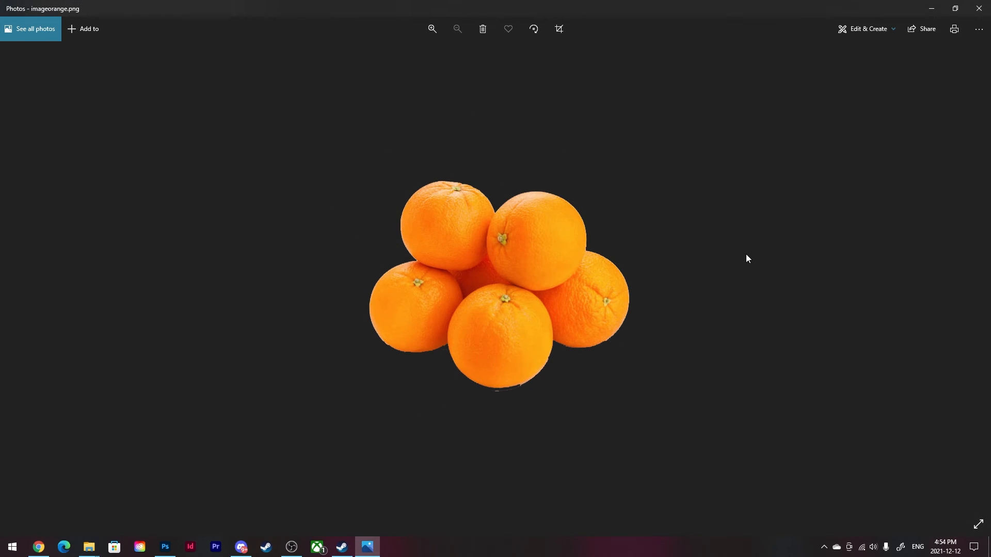
{"action": "left_click", "coordinate": [931, 8]}
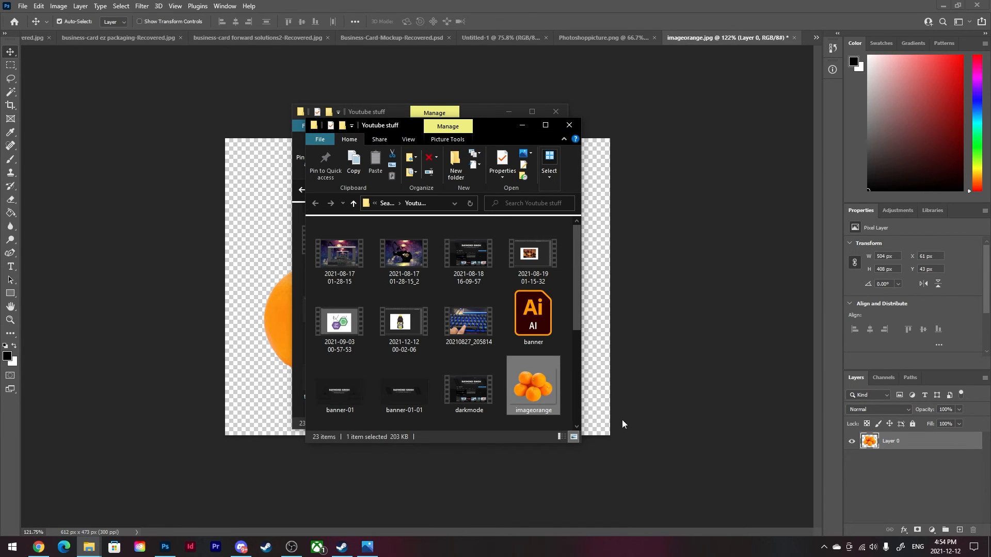
{"action": "left_click", "coordinate": [515, 125]}
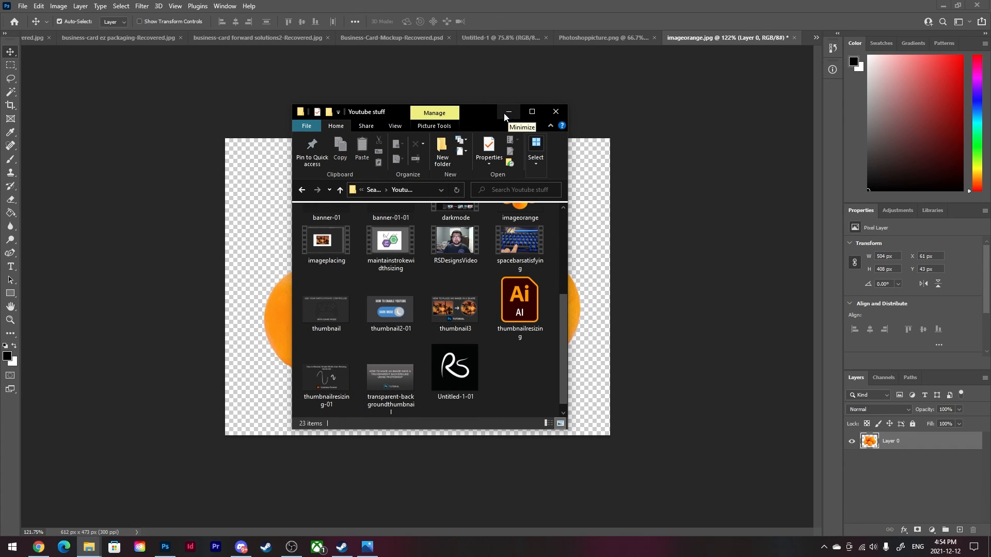
{"action": "left_click", "coordinate": [508, 112]}
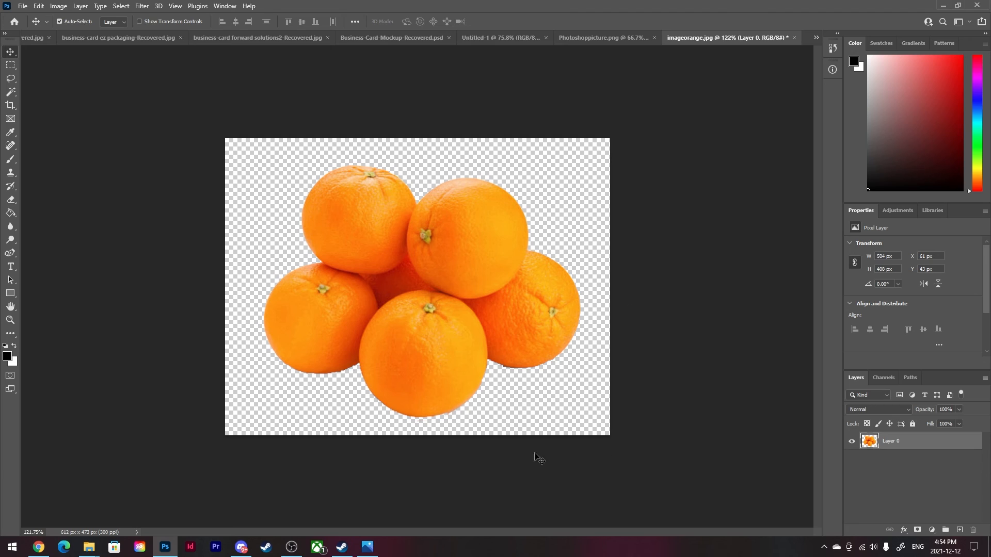